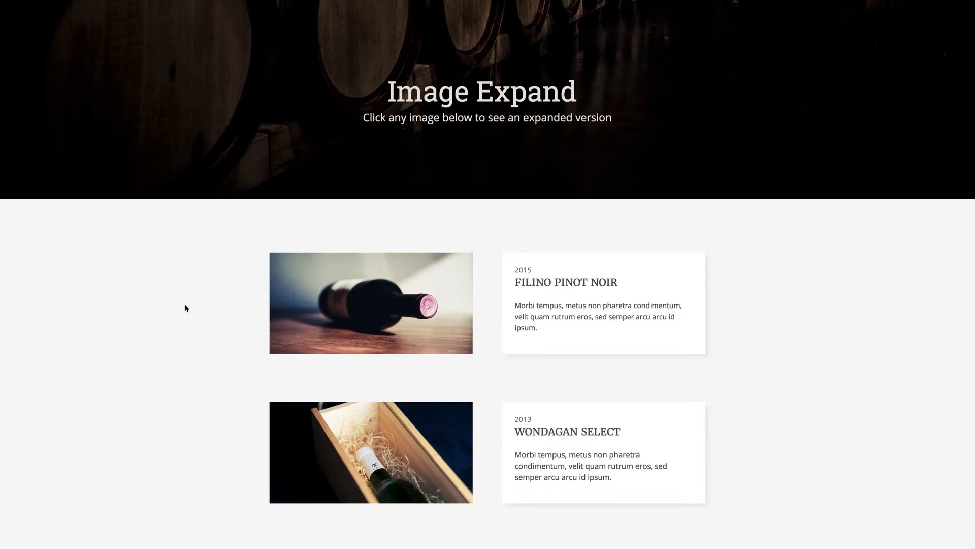
Expand and close the Filino Pinot Noir and Wondagan Select images on the demo page
scroll(189, 263, "down", 3)
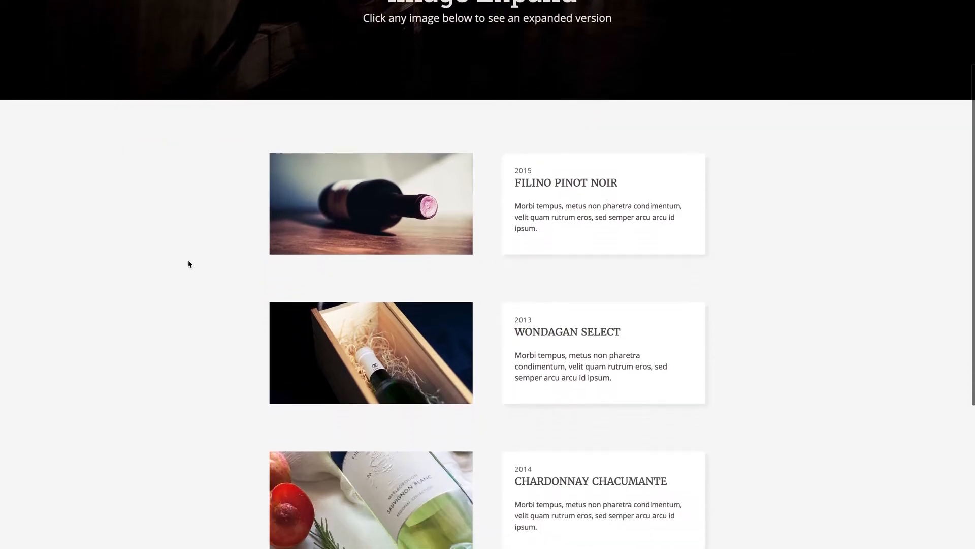
scroll(189, 263, "up", 2)
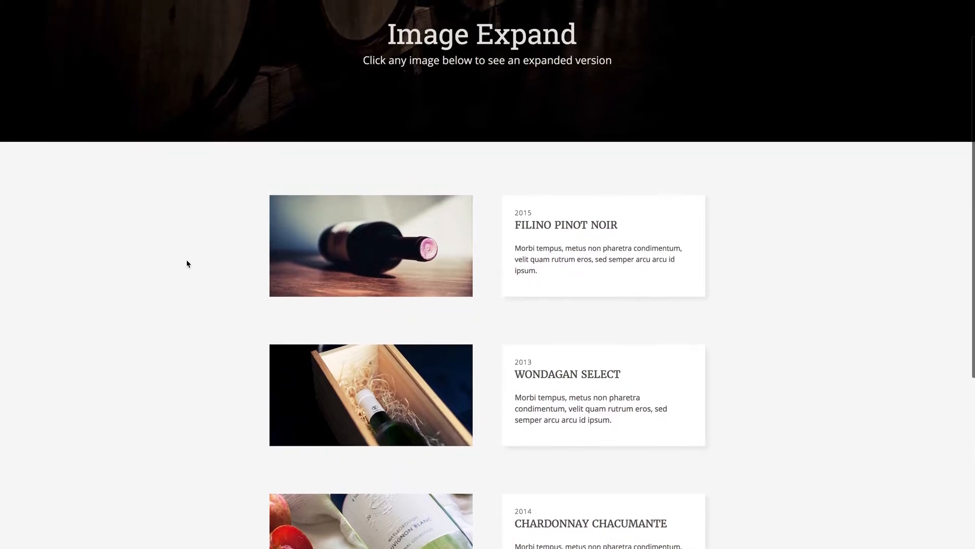
left_click(367, 246)
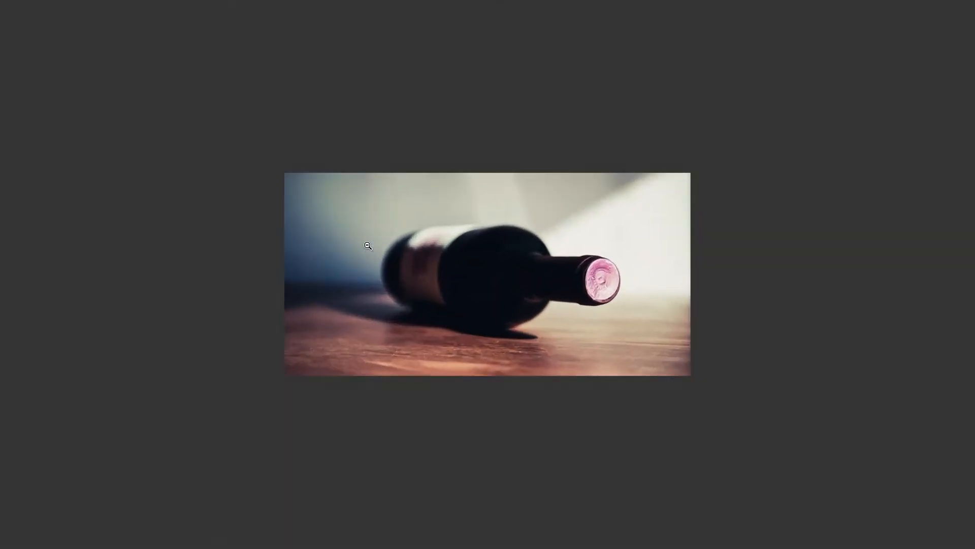
left_click(224, 239)
scroll(220, 240, "down", 2)
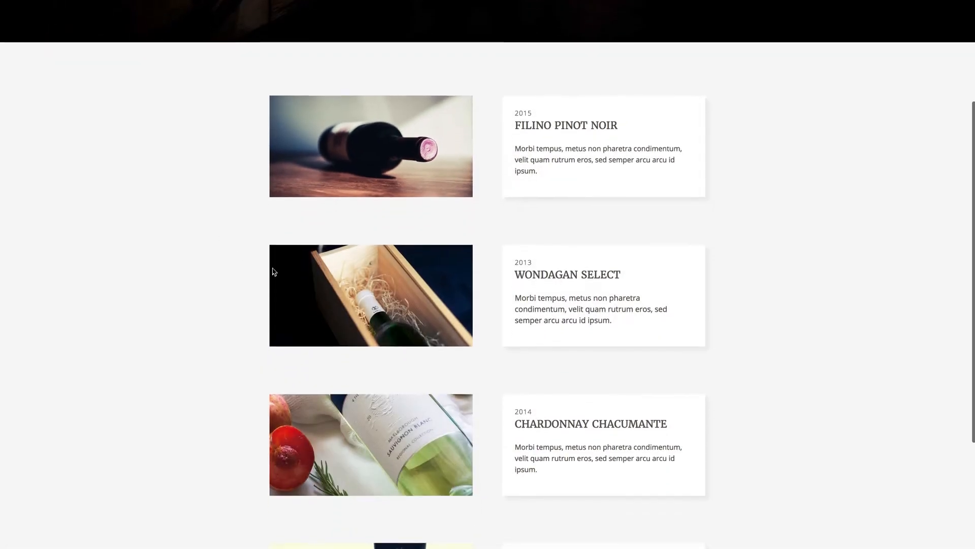
left_click(346, 291)
left_click(254, 286)
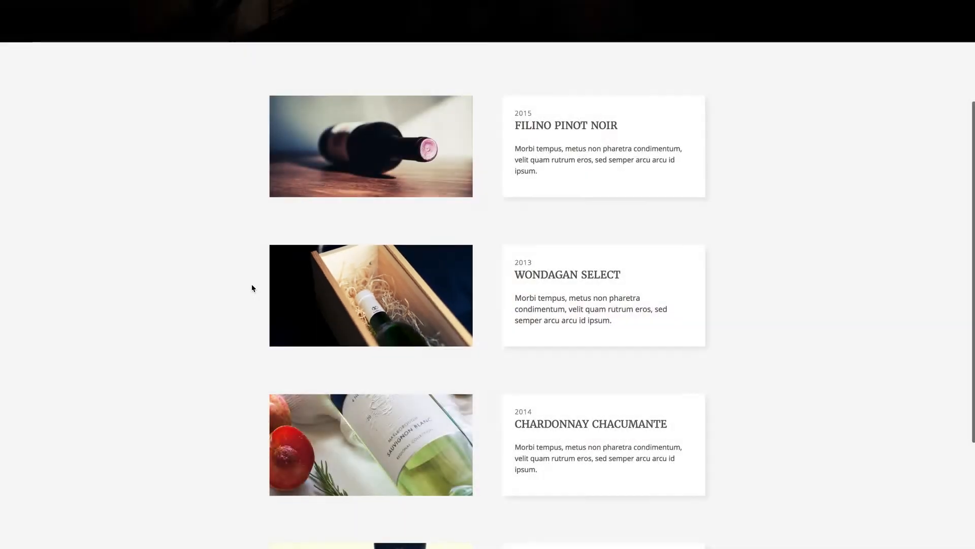
Expand and close the Chardonnay Chacumante image twice on the demo page
scroll(253, 288, "down", 2)
left_click(323, 276)
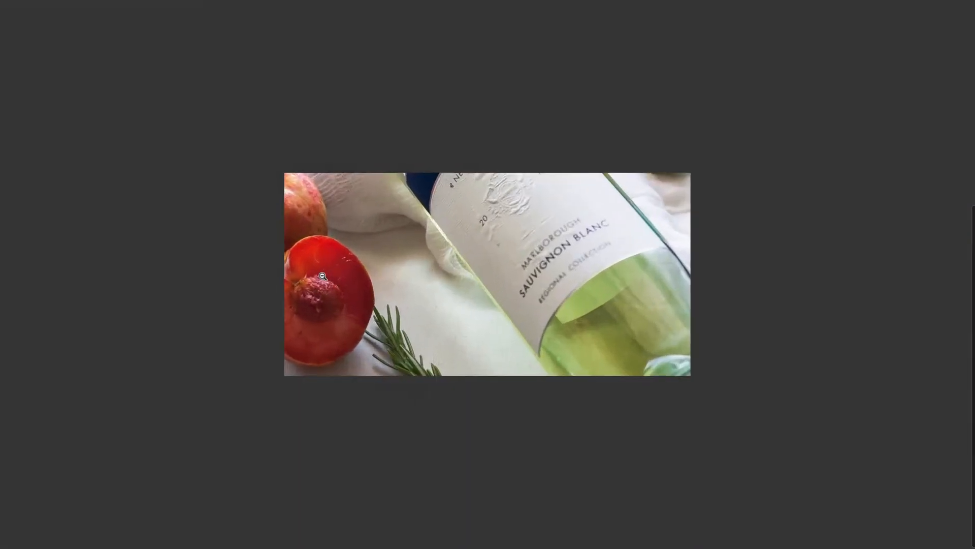
left_click(220, 275)
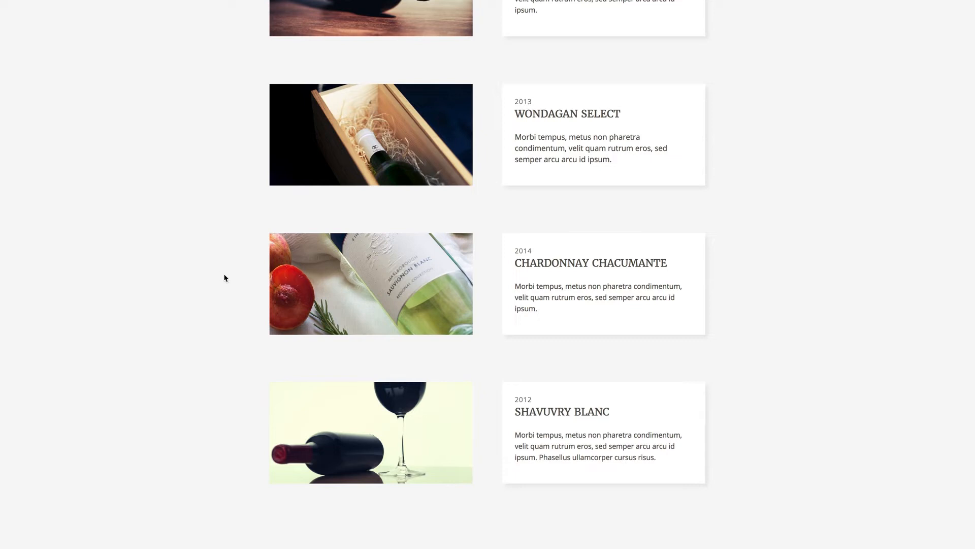
left_click(293, 277)
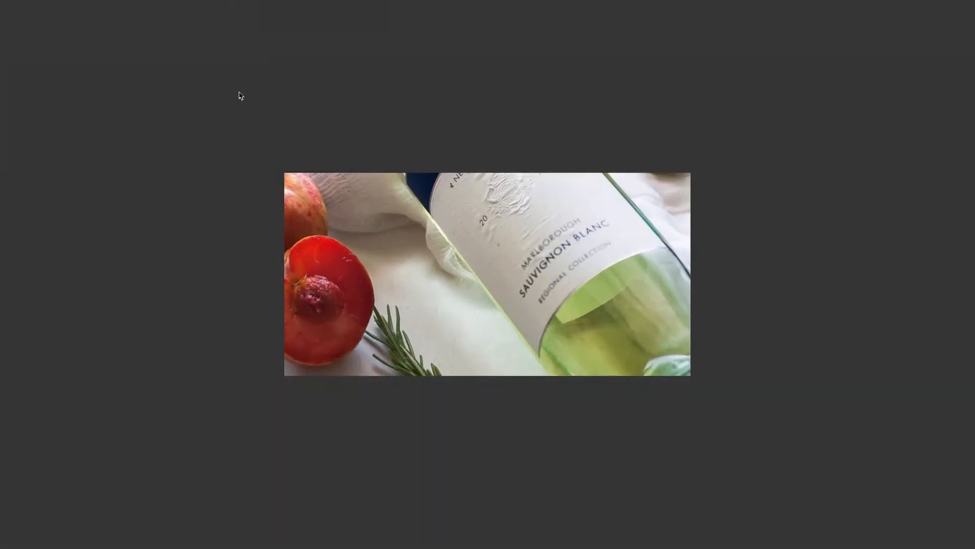
left_click(196, 172)
scroll(196, 171, "up", 6)
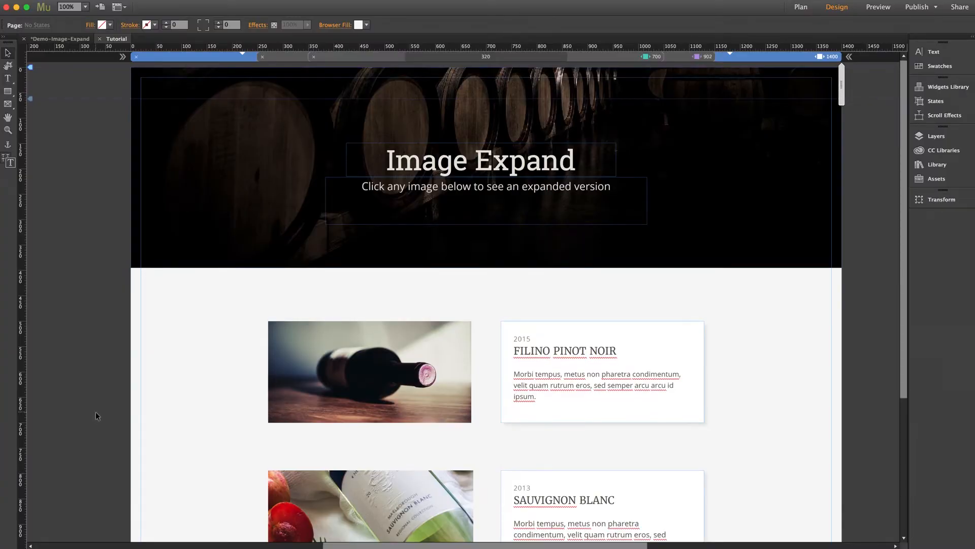
Delete the wine bottle image beside the Filino Pinot Noir text on the Tutorial page
scroll(96, 412, "down", 5)
scroll(96, 412, "down", 1)
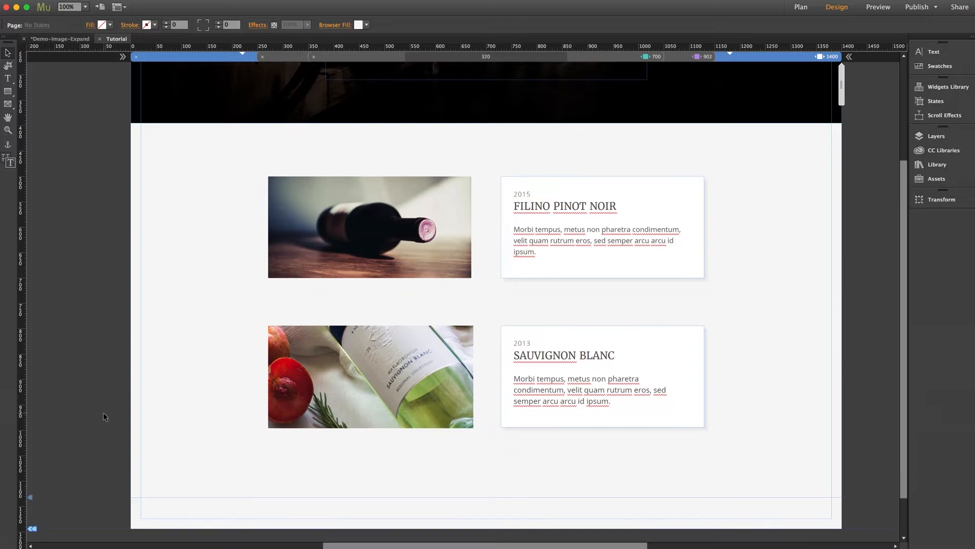
left_click(398, 209)
key("Delete")
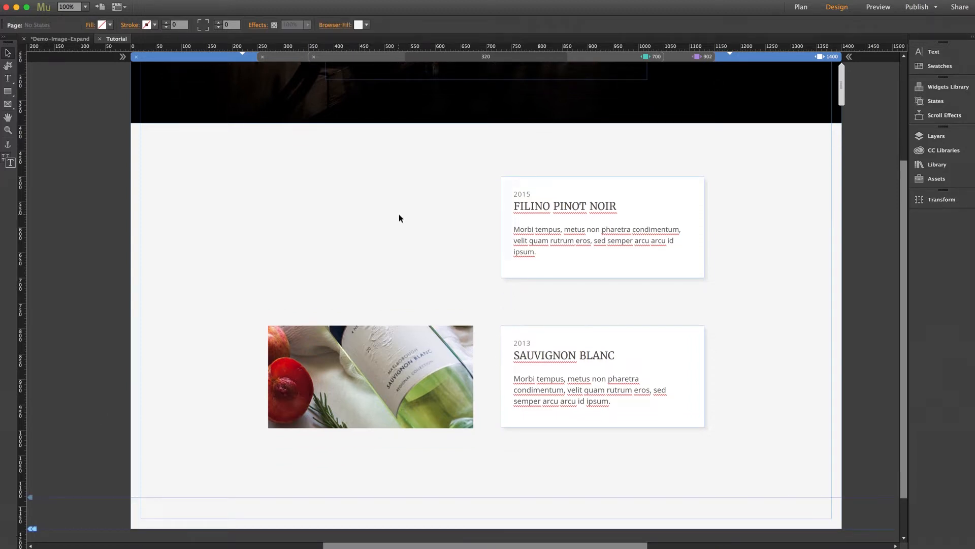
Place an Image Expand widget from the MT - Toolbox - Image Expand (1.0) library beside the Filino Pinot Noir text
left_click(935, 164)
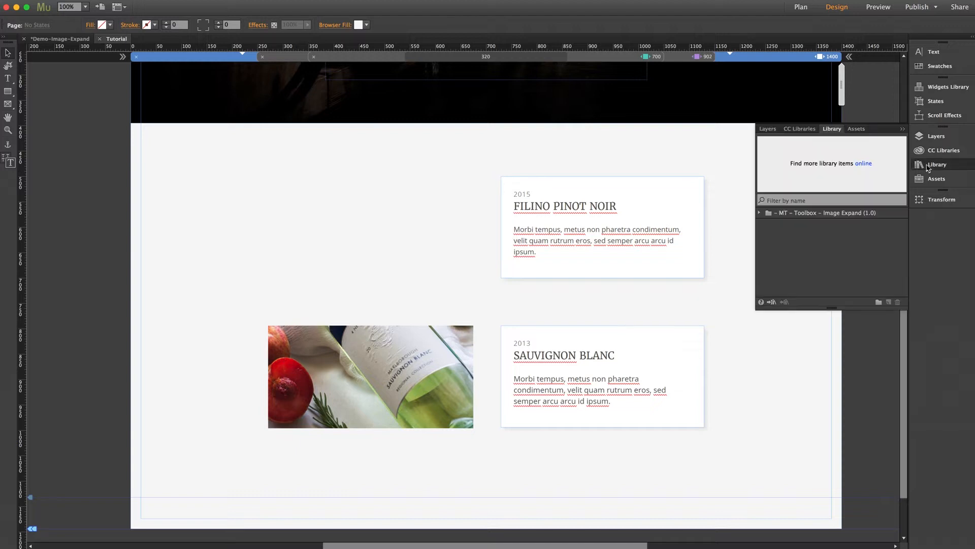
left_click(760, 213)
left_click_drag(802, 224, 270, 188)
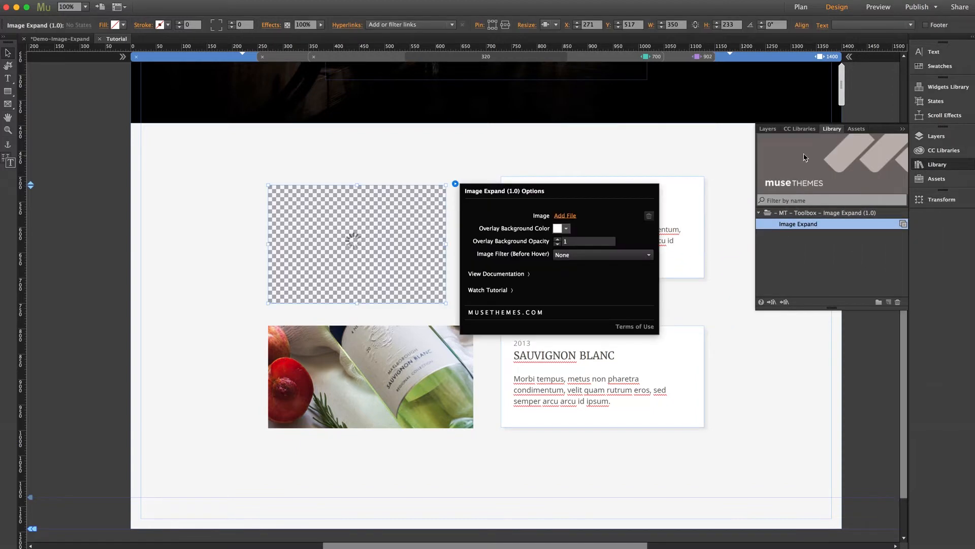
left_click(941, 165)
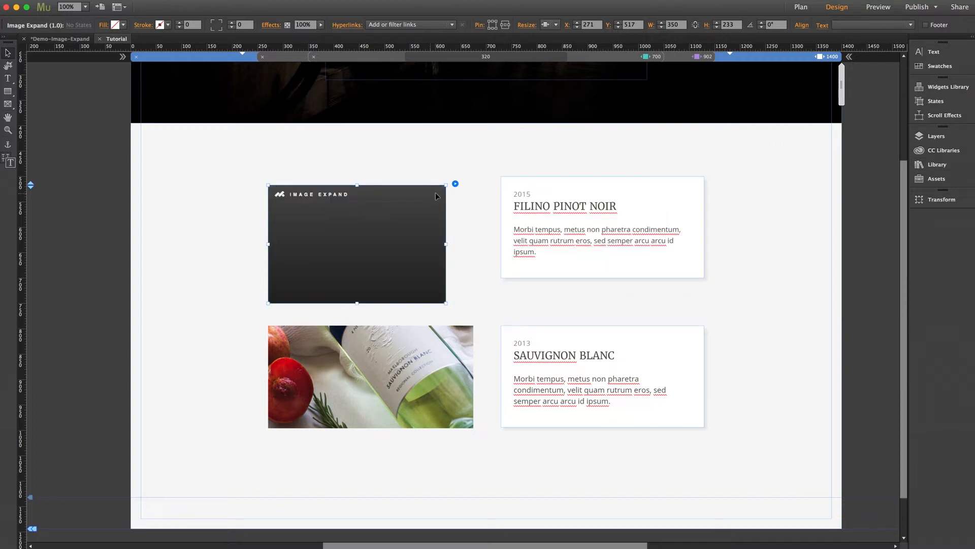
Load [26]img_product_1.jpeg as the image of the Image Expand widget
left_click(456, 185)
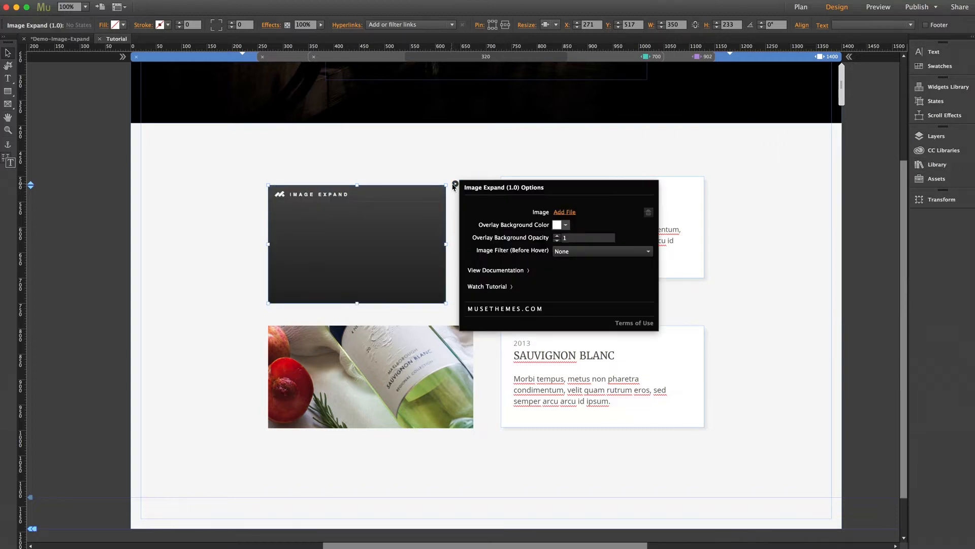
left_click(565, 214)
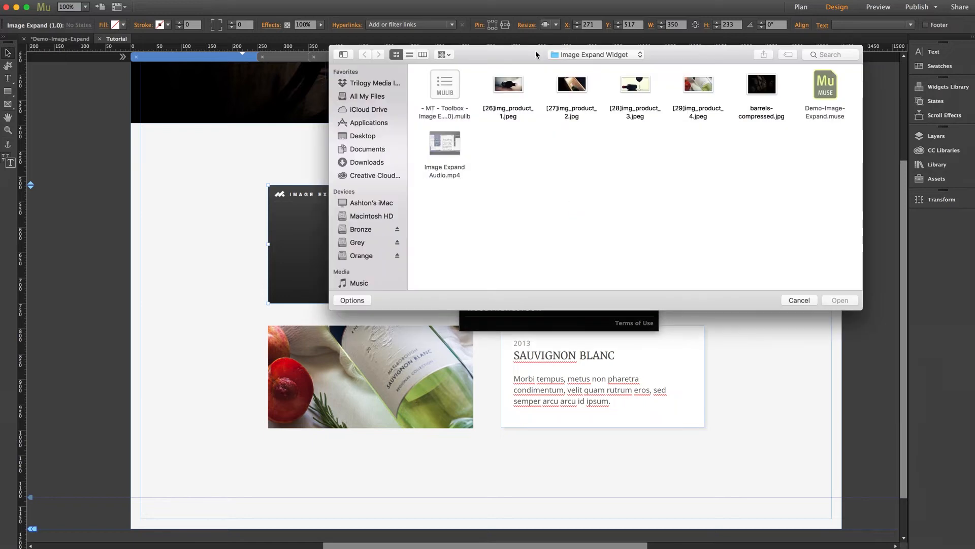
left_click_drag(536, 54, 398, 146)
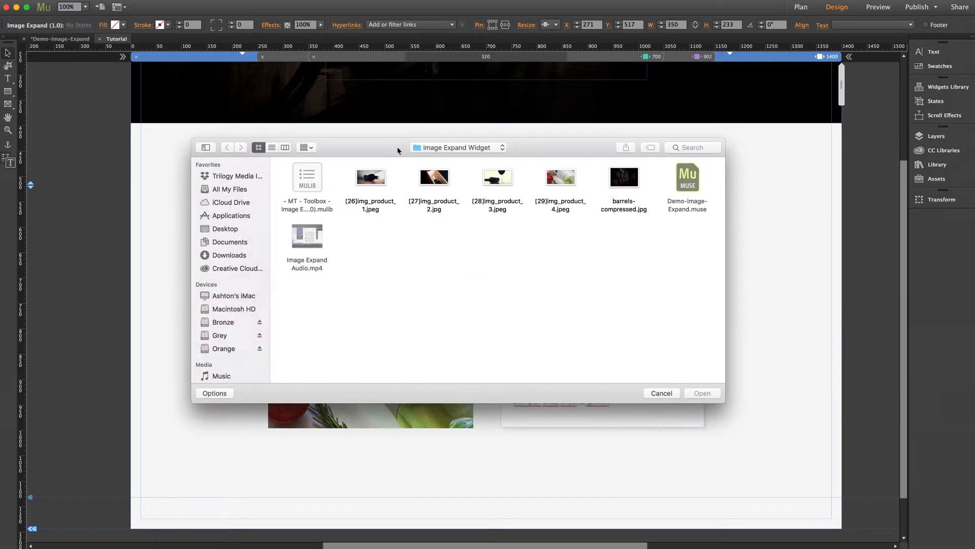
left_click(366, 179)
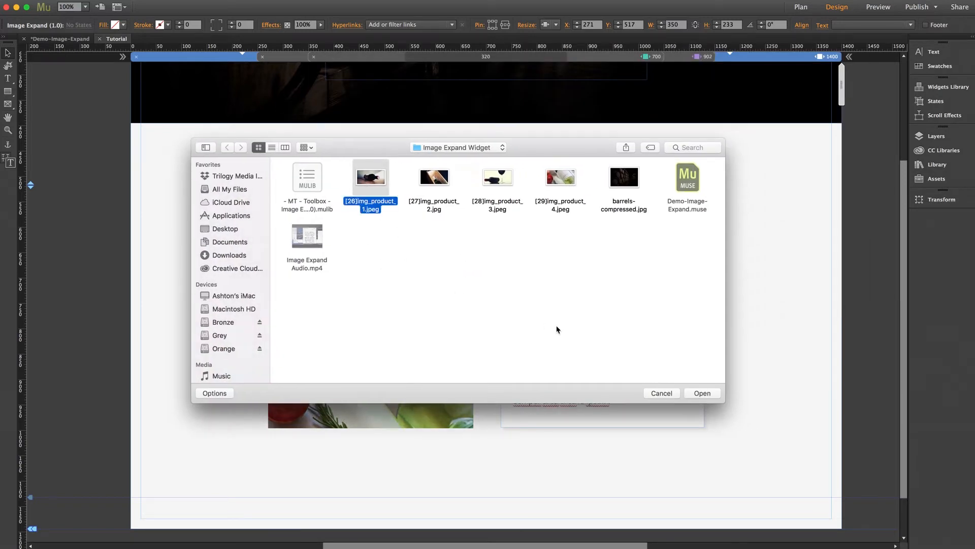
left_click(701, 393)
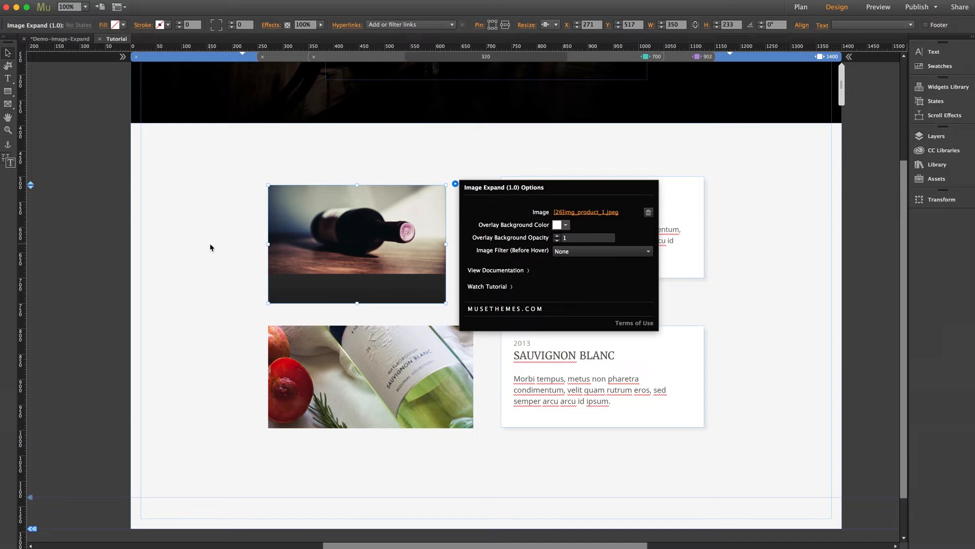
Move the widget up to Y 500, level with the Filino Pinot Noir card, and resize it to about 404 × 200 px
left_click_drag(374, 263, 374, 240)
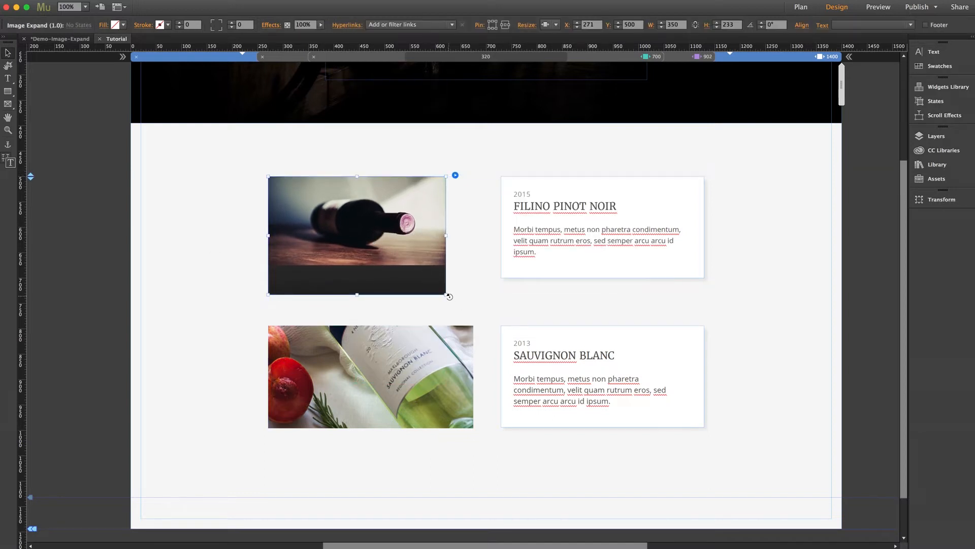
left_click_drag(446, 294, 474, 278)
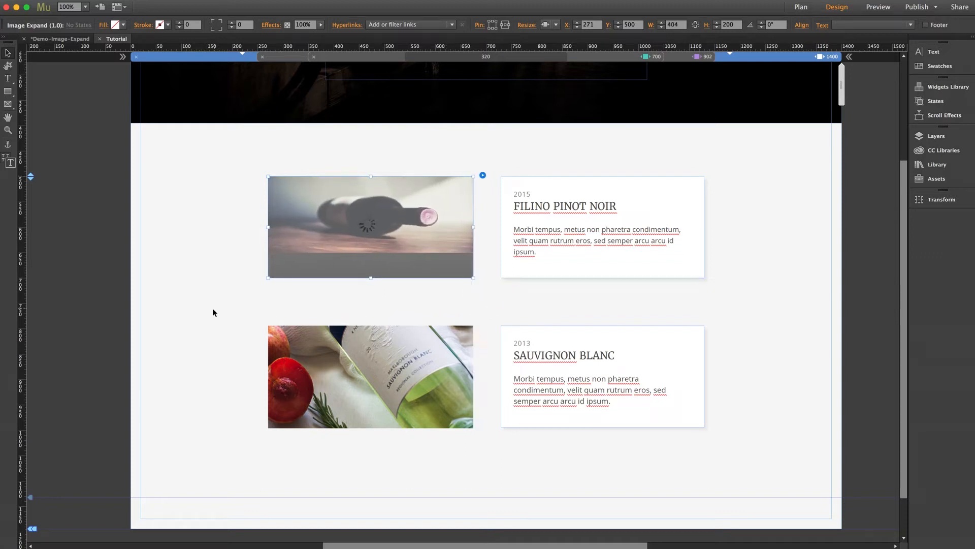
Set the Filino Pinot Noir widget's Image Filter (Before Hover) to Blur and deselect the widget
left_click(483, 175)
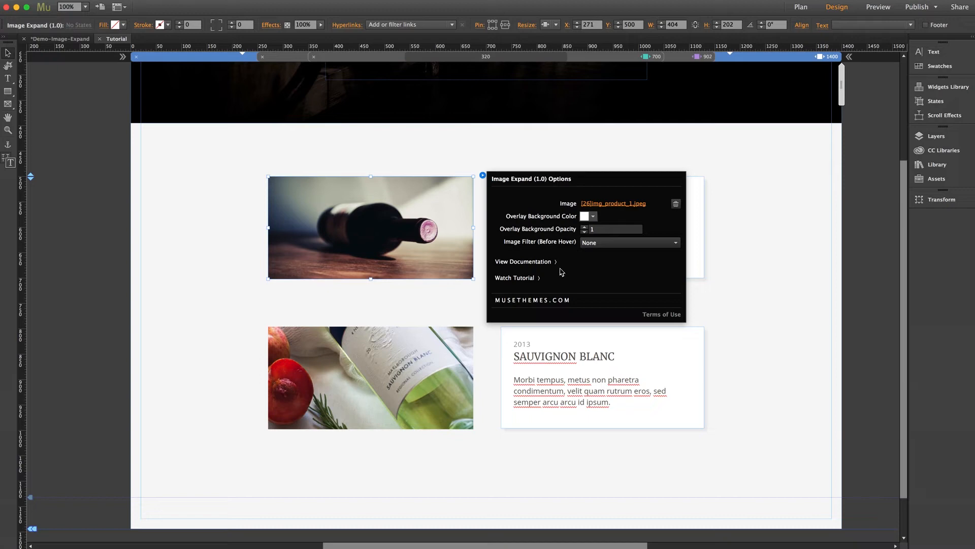
left_click(592, 244)
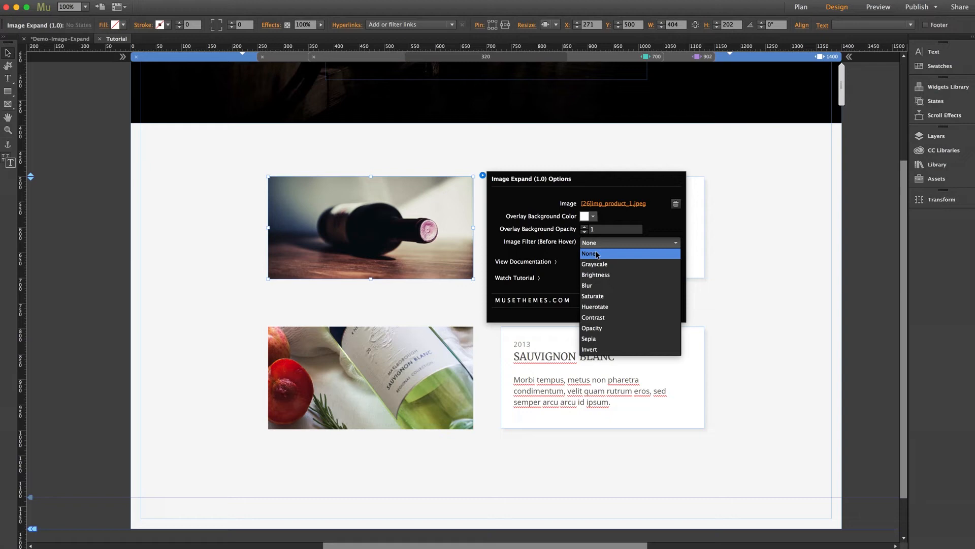
left_click(592, 285)
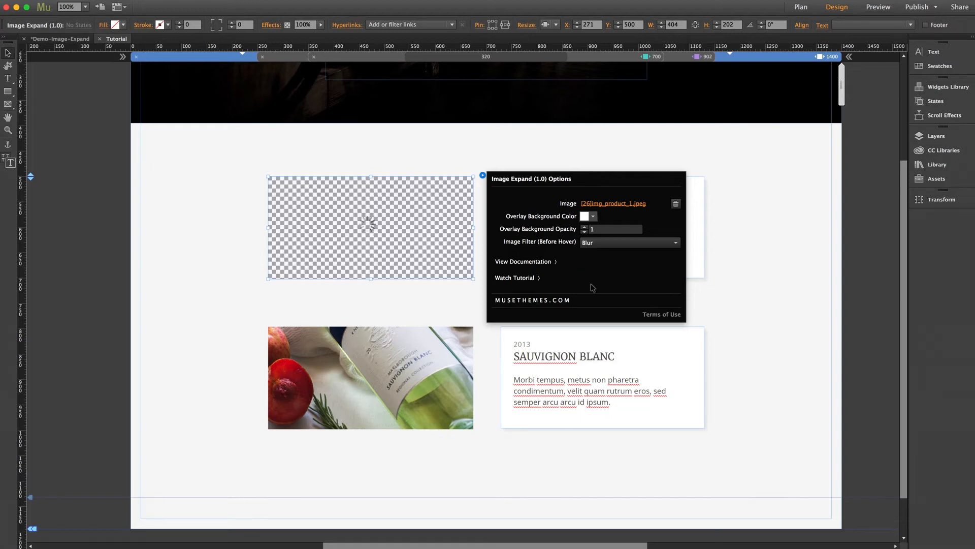
left_click(450, 300)
left_click(450, 302)
Replace the image beside the Sauvignon Blanc text with a new Image Expand widget from the library
left_click(418, 366)
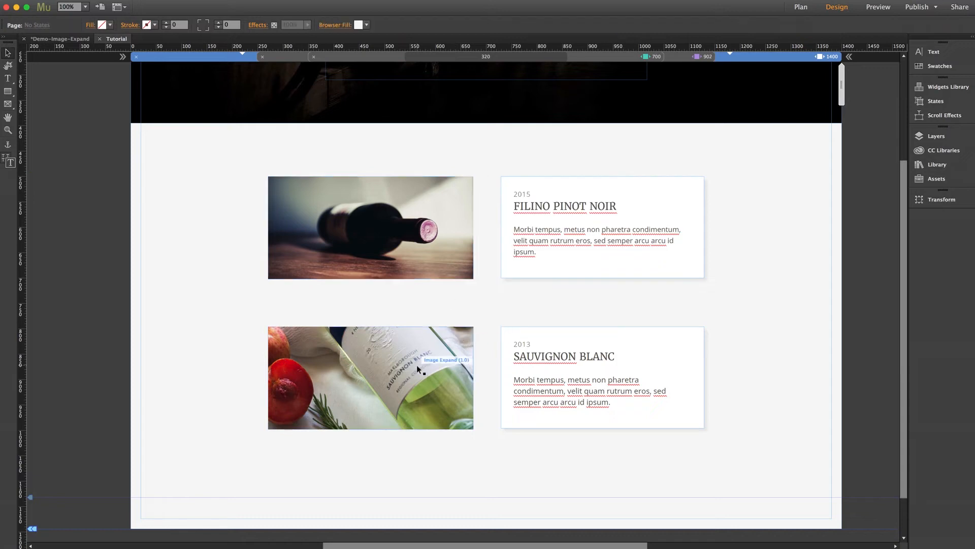
key("Delete")
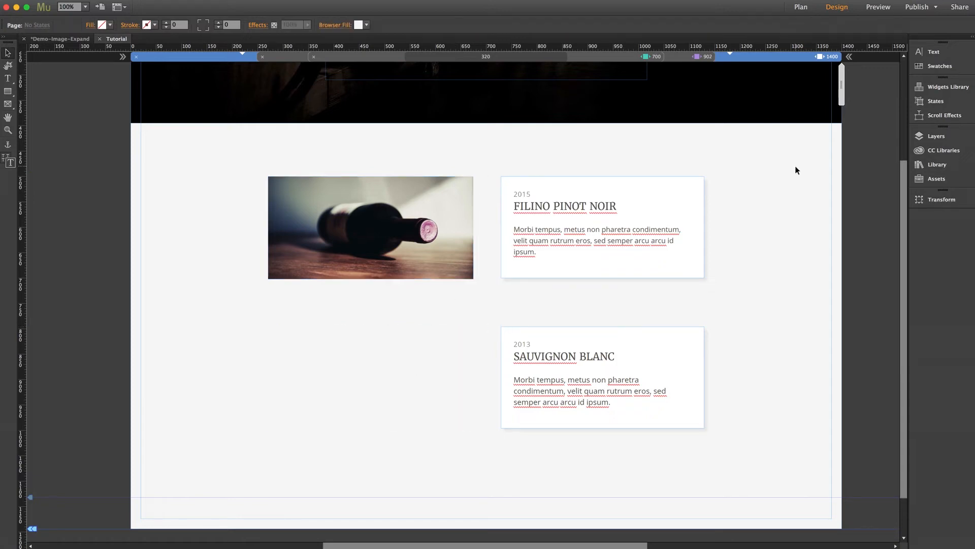
left_click(920, 165)
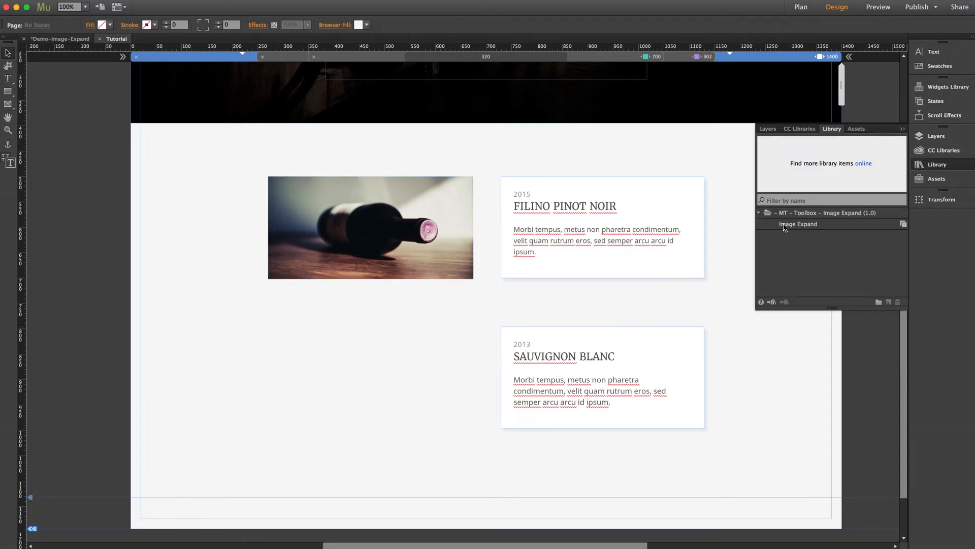
left_click_drag(785, 226, 263, 328)
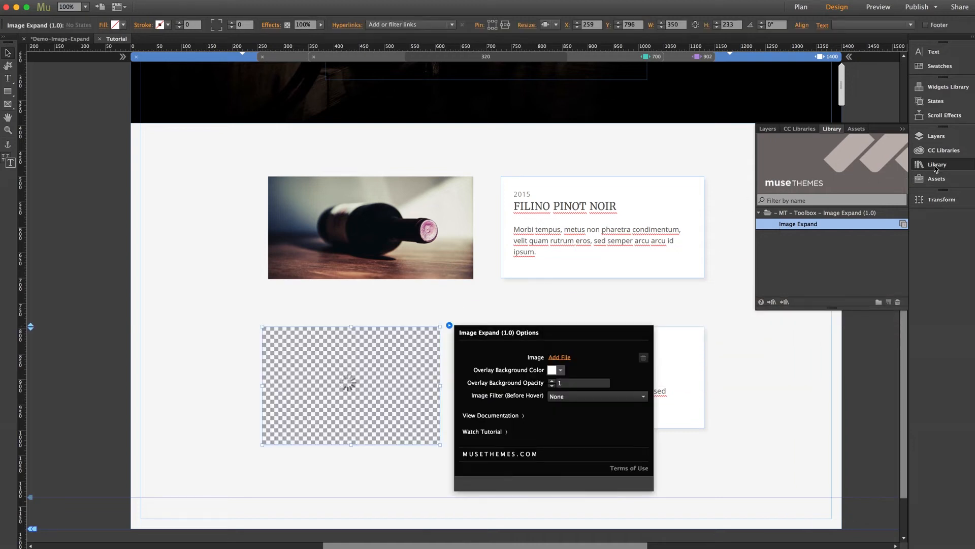
left_click(936, 167)
Preview [29]img_product_4.jpeg and load it as the image of the Sauvignon Blanc widget
left_click(450, 326)
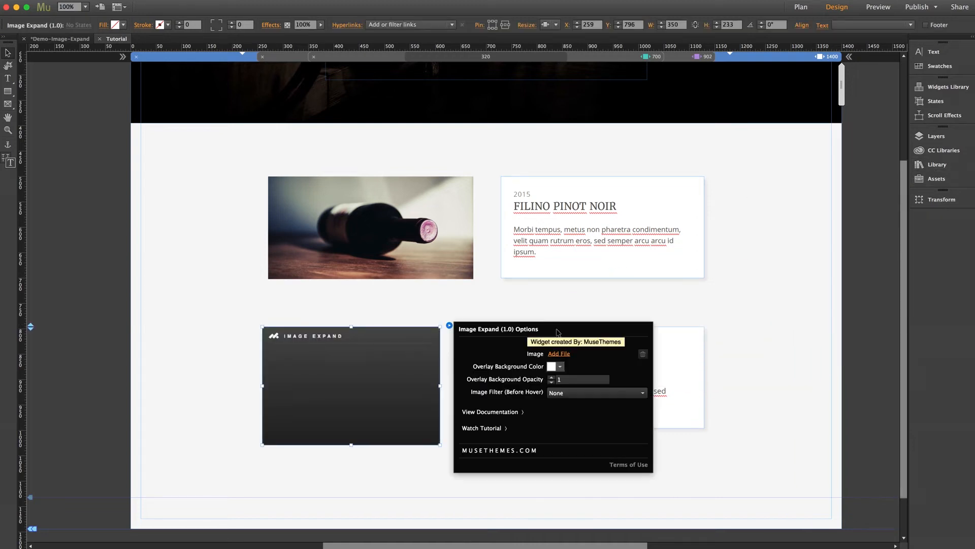
left_click(559, 354)
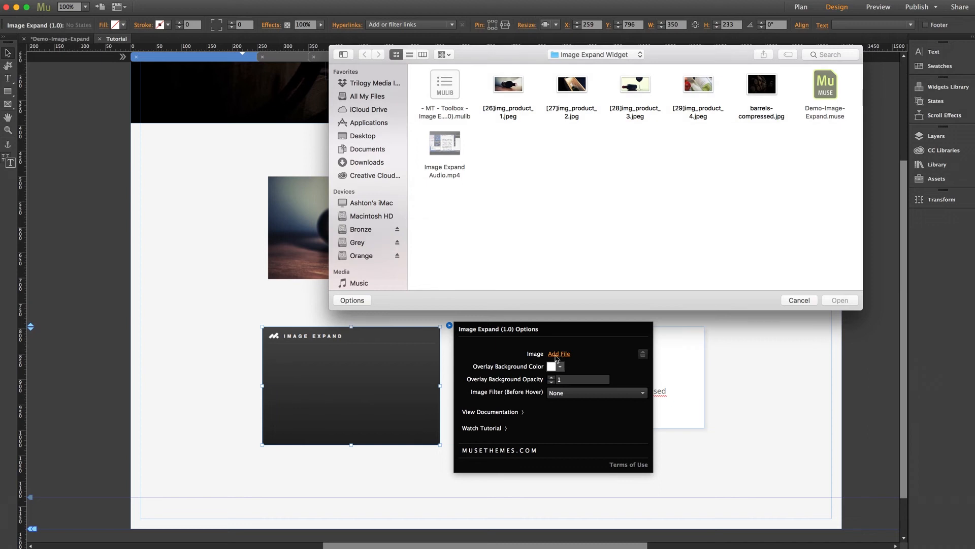
left_click(621, 151)
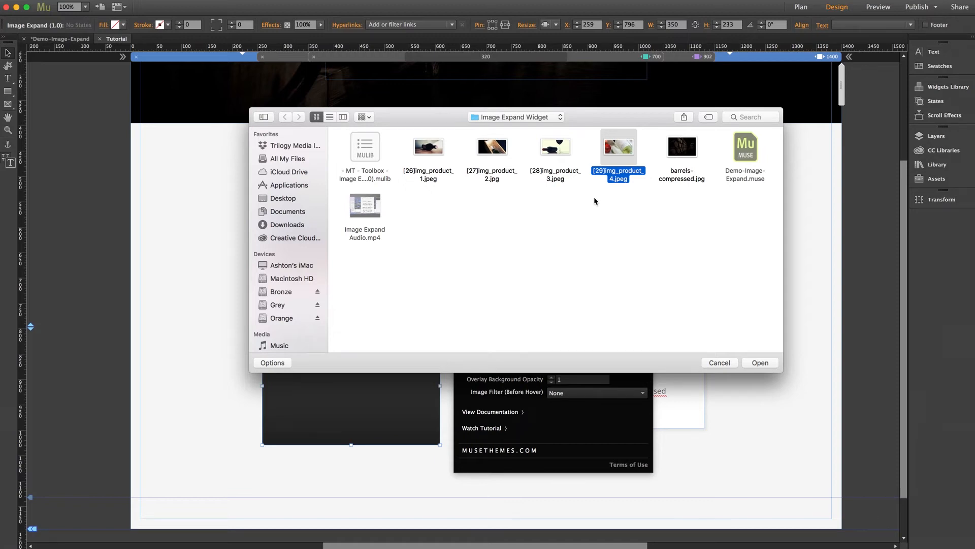
key("space")
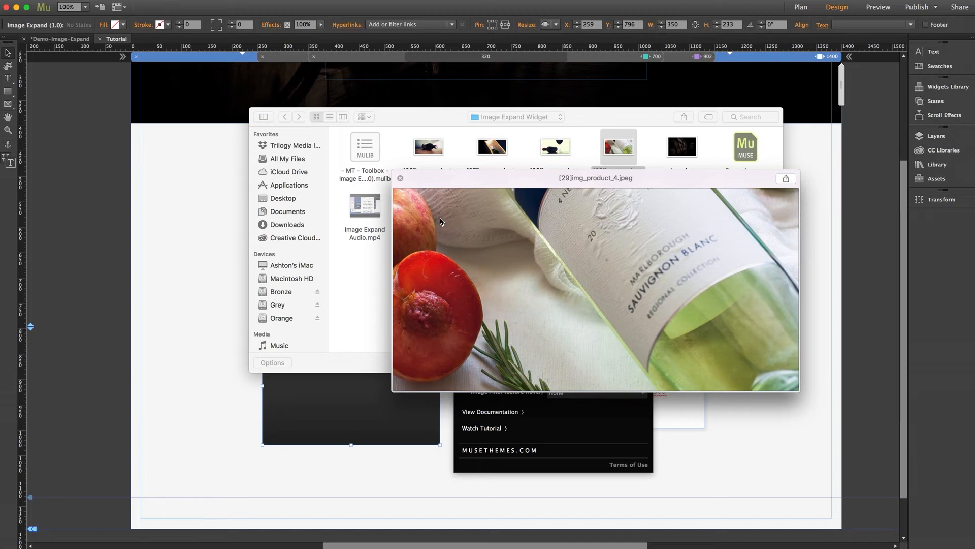
left_click_drag(463, 178, 399, 115)
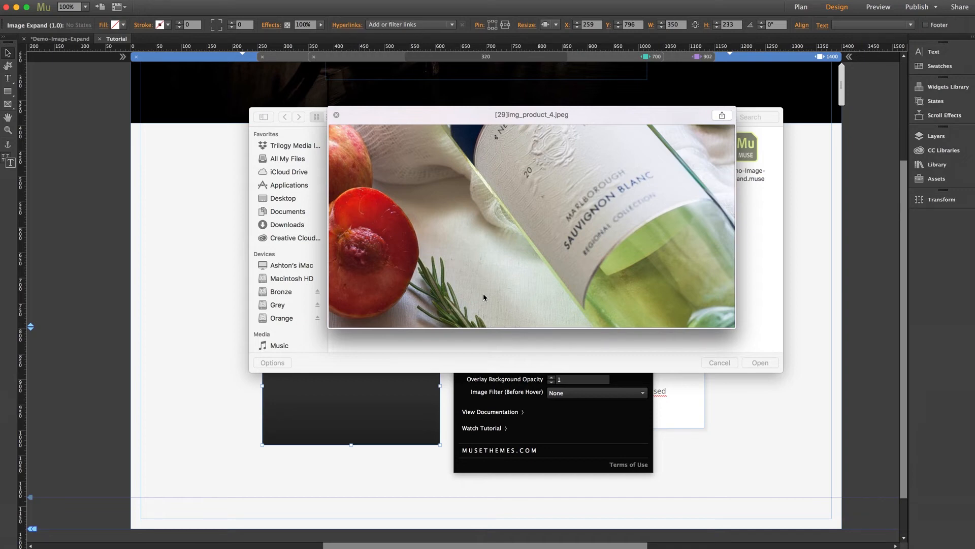
key("space")
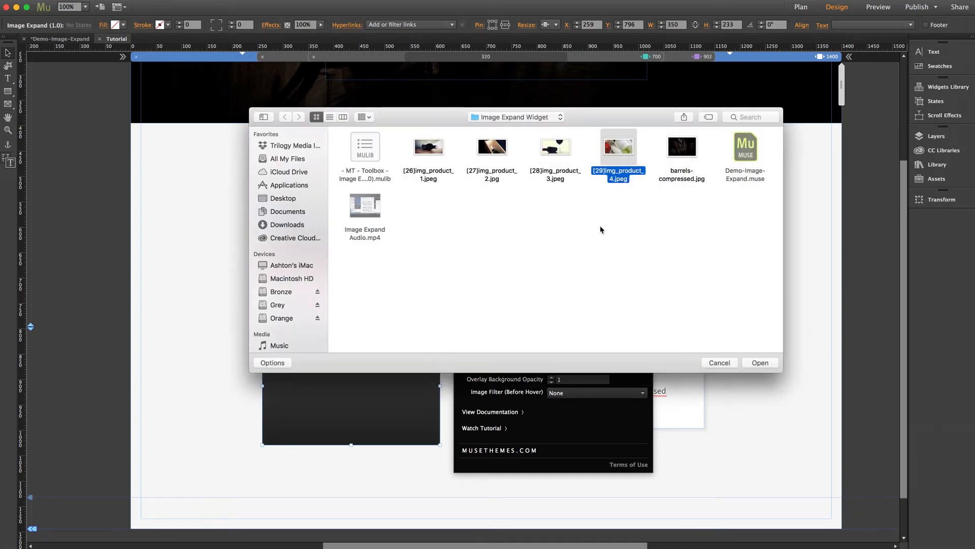
left_click(623, 163)
left_click(619, 150)
left_click(761, 362)
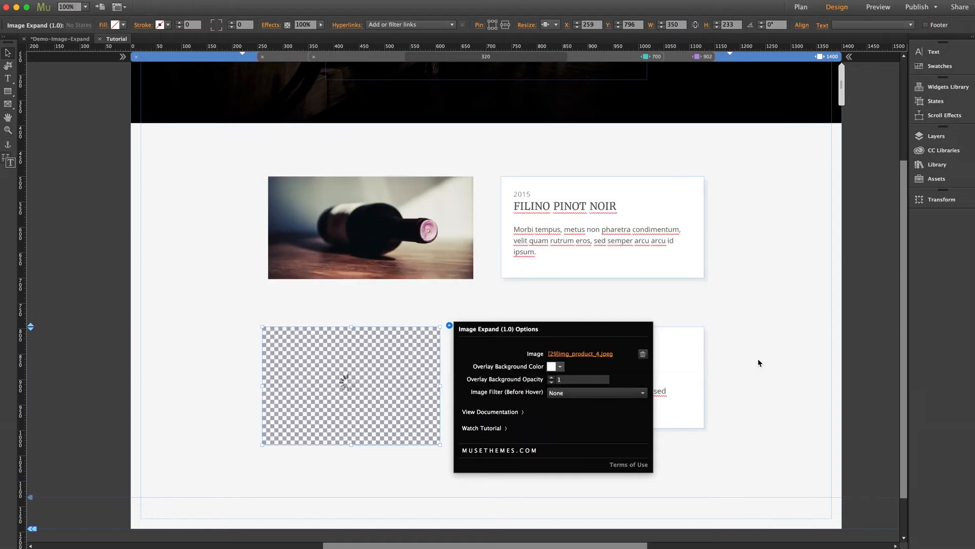
Align the Sauvignon Blanc widget with the upper image's left edge at X 271 and resize it to about 404 × 202 px
left_click(178, 365)
left_click_drag(287, 366, 294, 364)
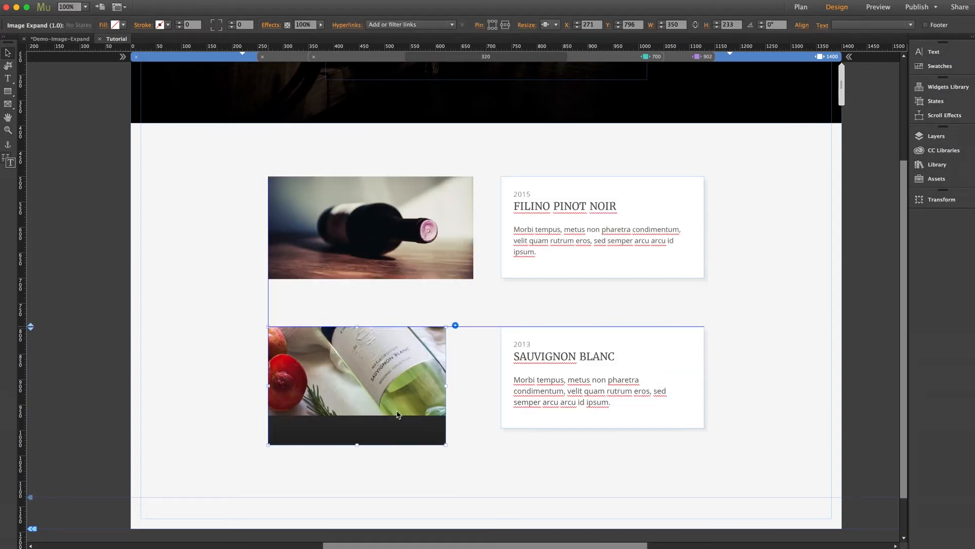
left_click_drag(445, 445, 473, 430)
left_click(508, 465)
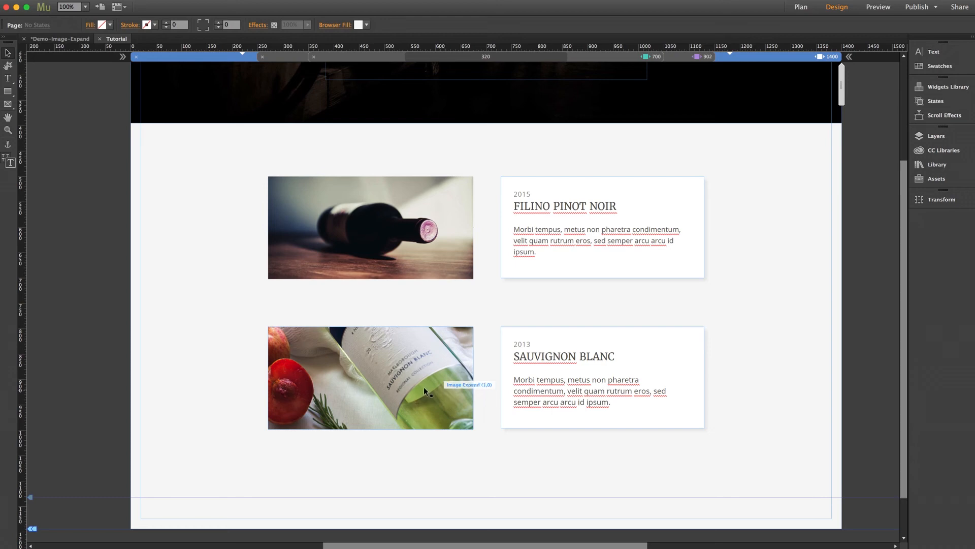
Set the Sauvignon Blanc widget's Image Filter (Before Hover) to Grayscale and deselect the widget
left_click(434, 354)
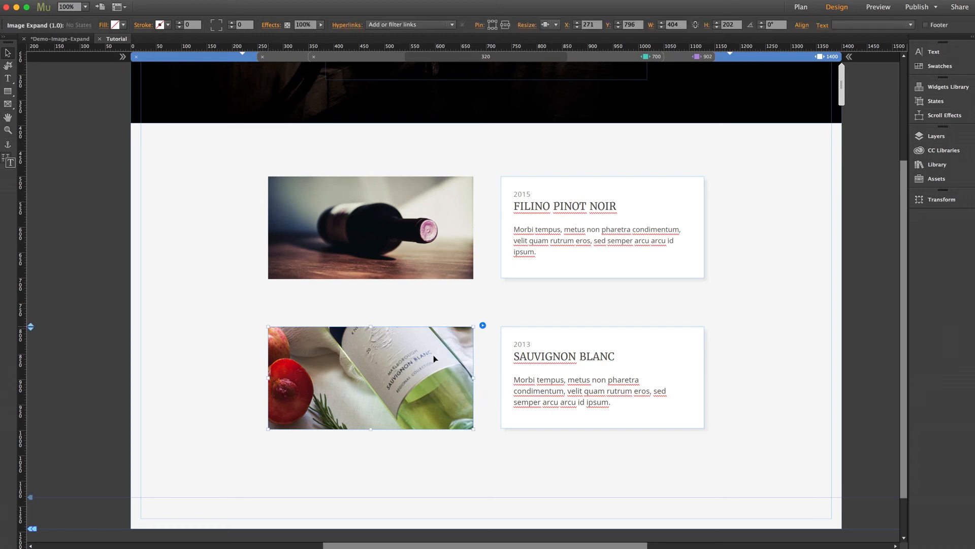
left_click(483, 325)
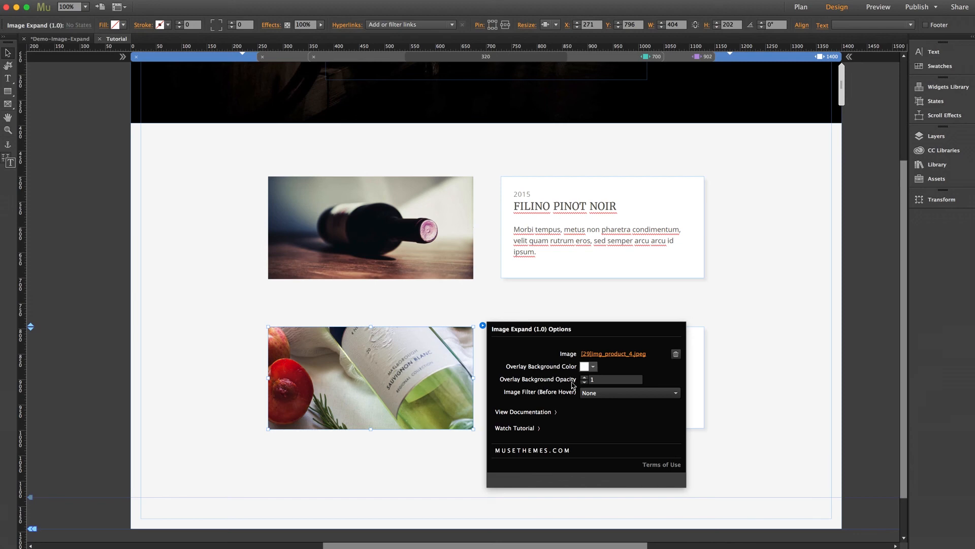
left_click(600, 394)
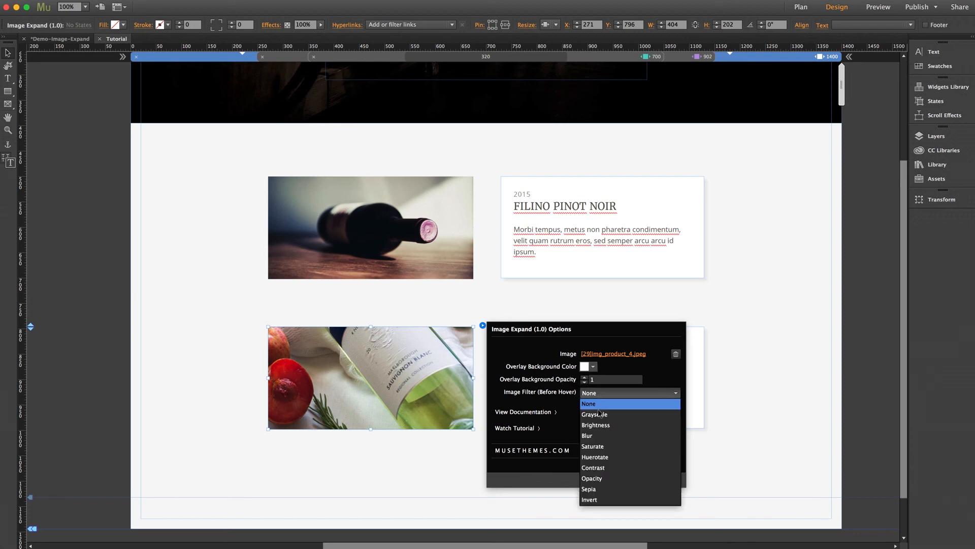
left_click(599, 415)
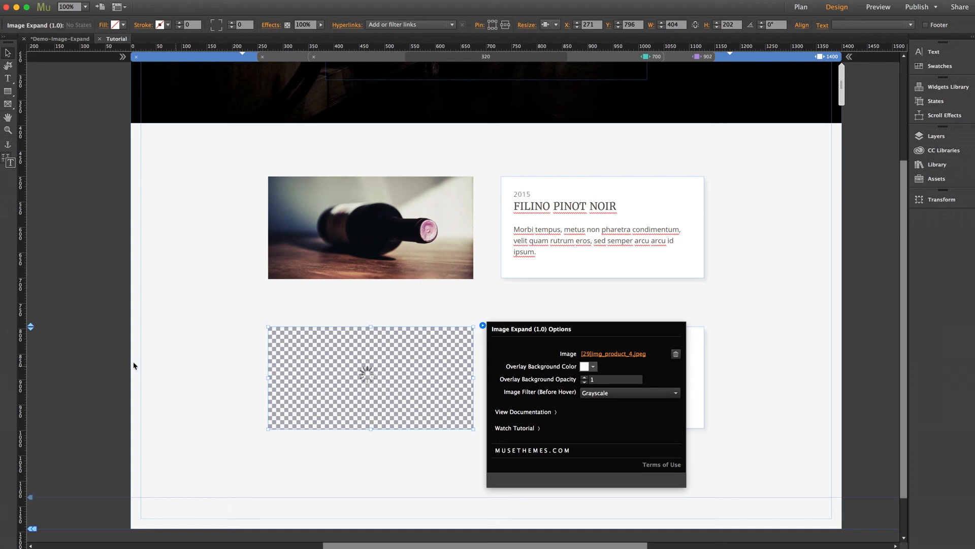
left_click(115, 360)
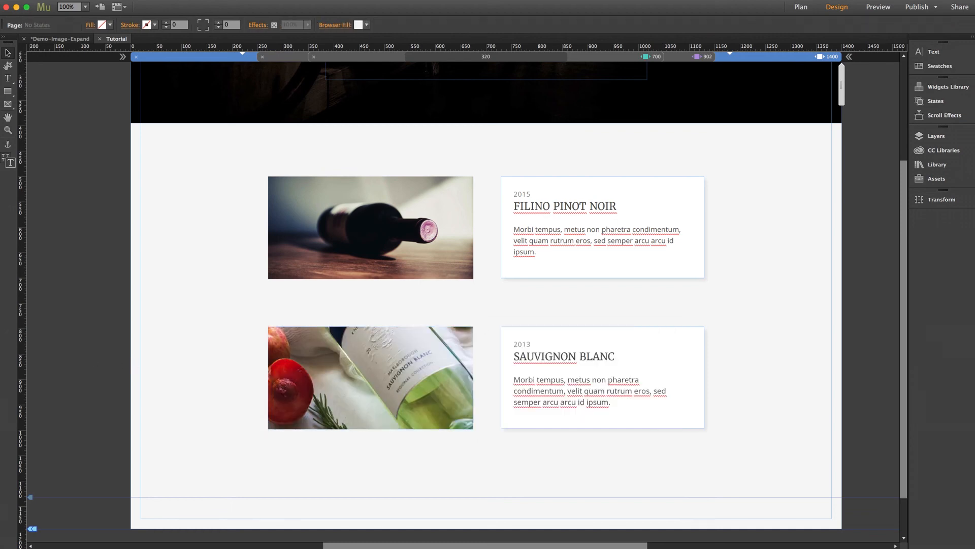
Preview the page in the browser, then expand and close the Filino Pinot Noir and Sauvignon Blanc images in turn
key("super+shift+e")
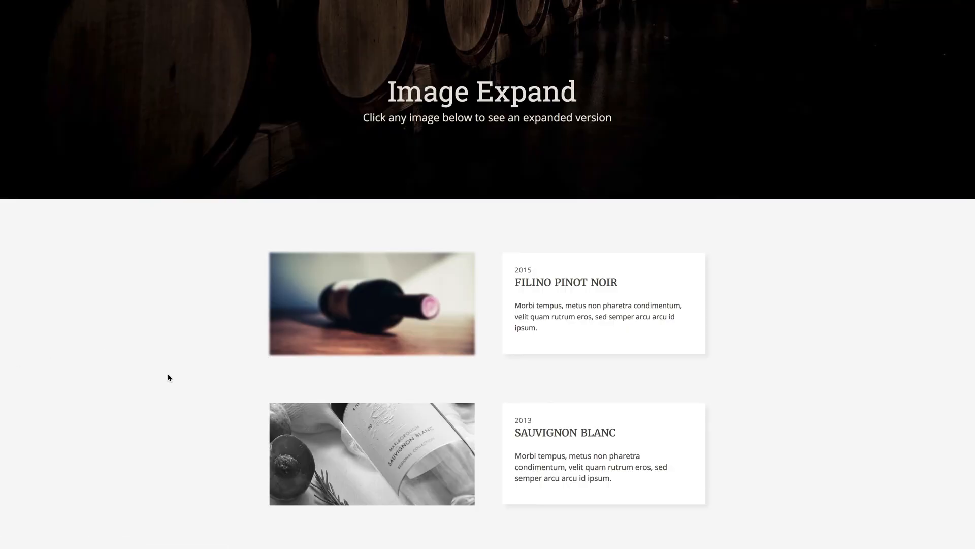
scroll(168, 376, "down", 1)
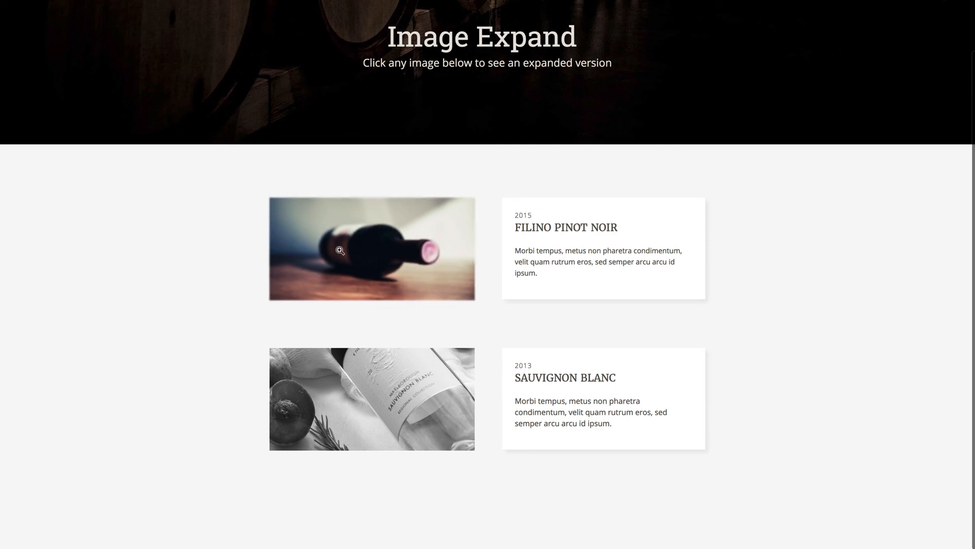
left_click(374, 254)
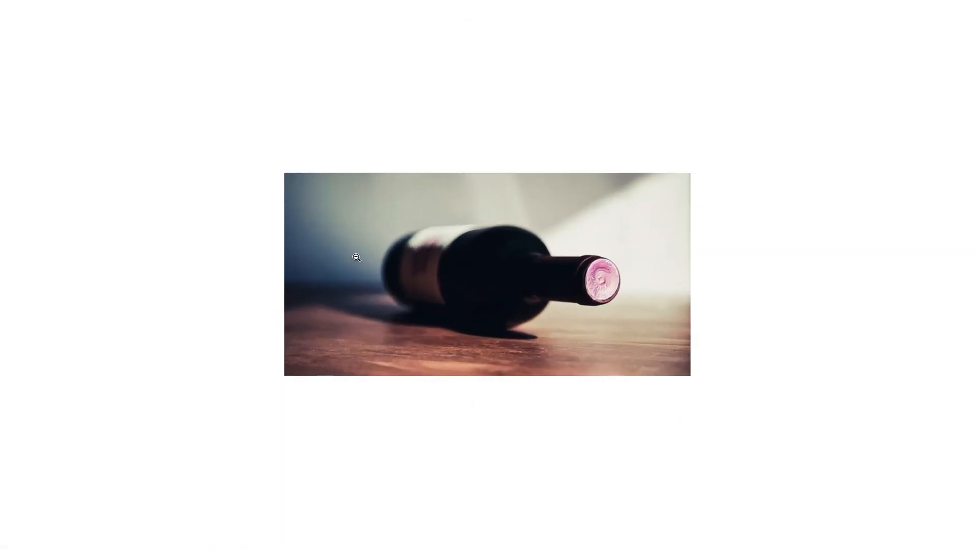
left_click(231, 244)
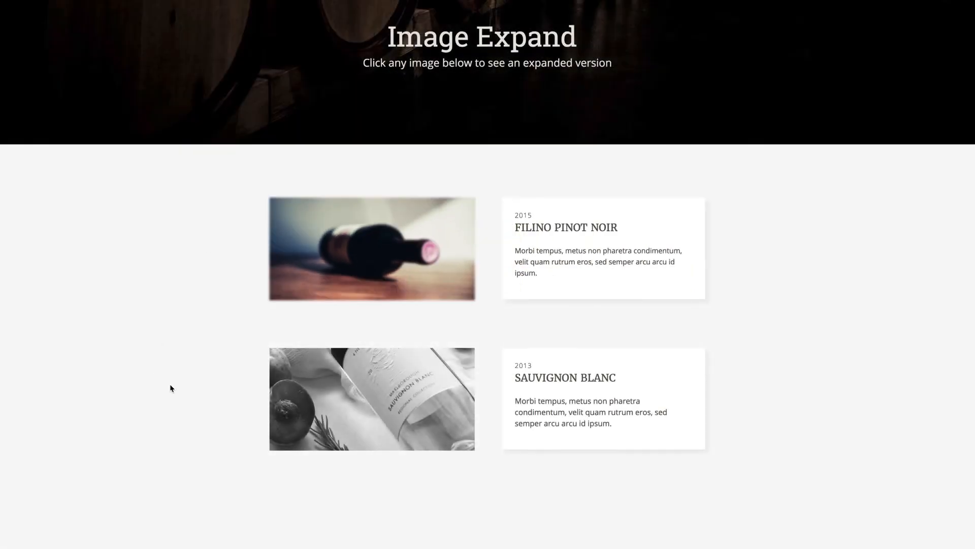
left_click(370, 390)
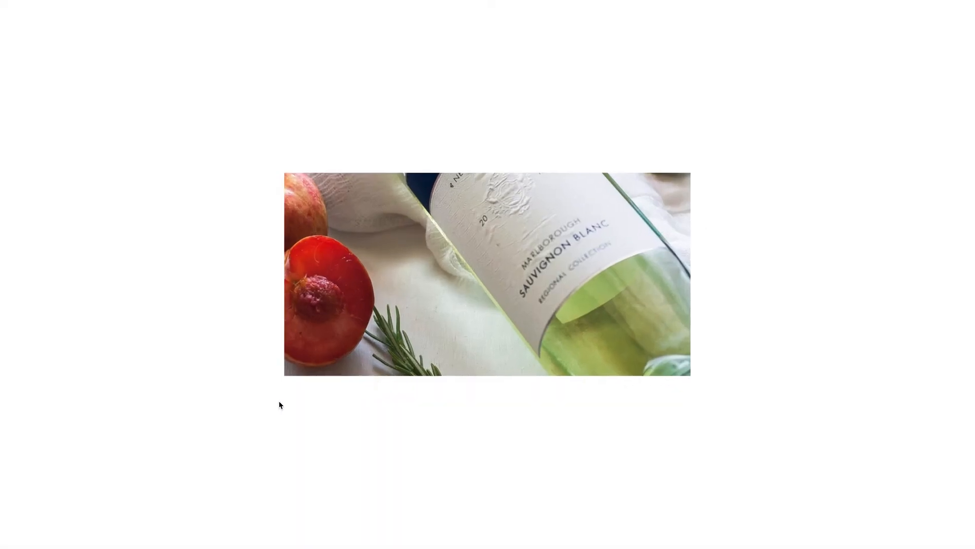
left_click(128, 390)
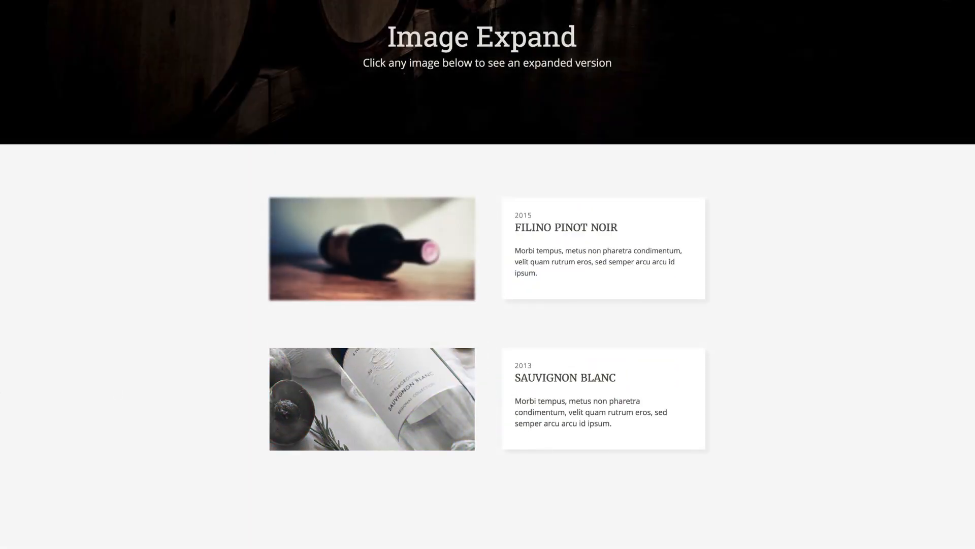